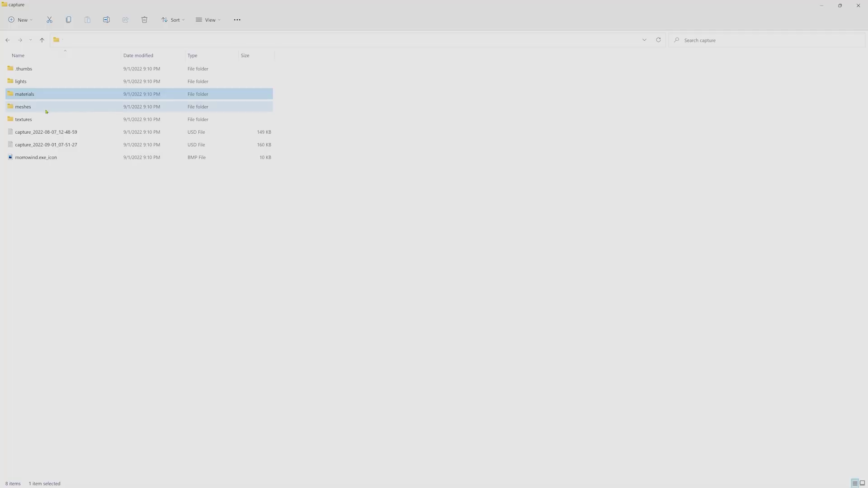
# - Browse the capture's mesh thumbnails in meshes > .thumbs > 256x256
pyautogui.doubleClick(45, 111)
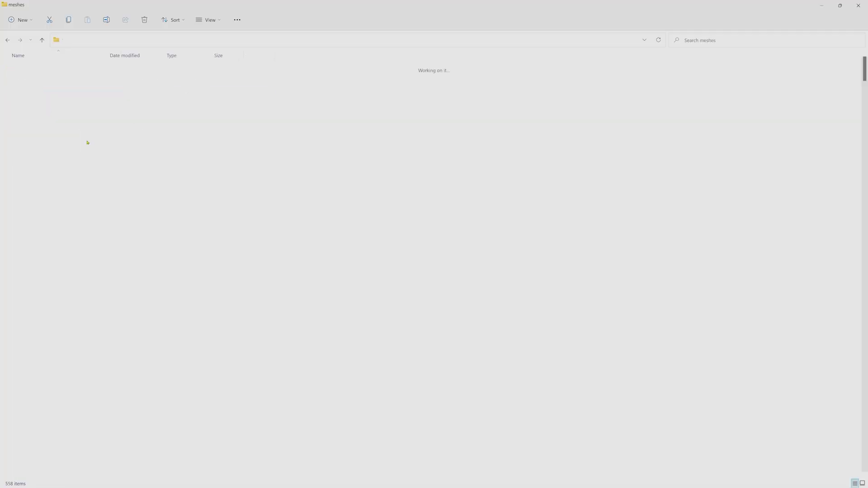
pyautogui.doubleClick(23, 70)
pyautogui.doubleClick(25, 72)
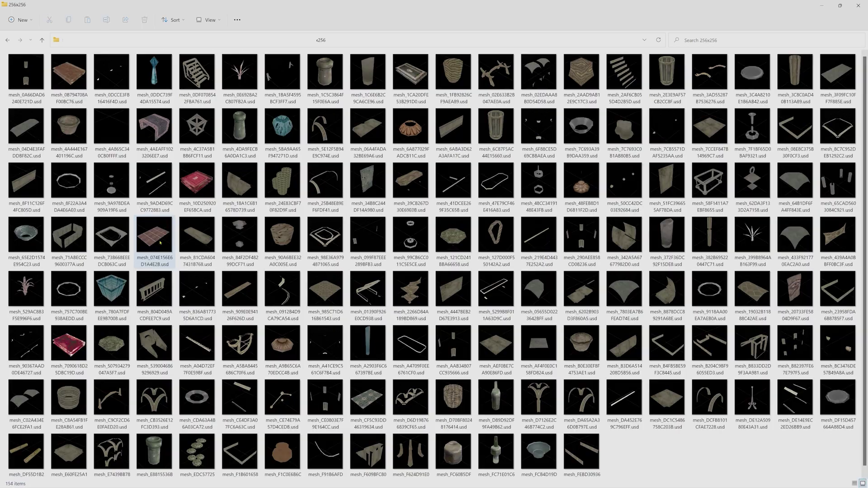
# - Go back up to the capture's main folder and open its textures folder
pyautogui.hotkey('alt', 'Up')
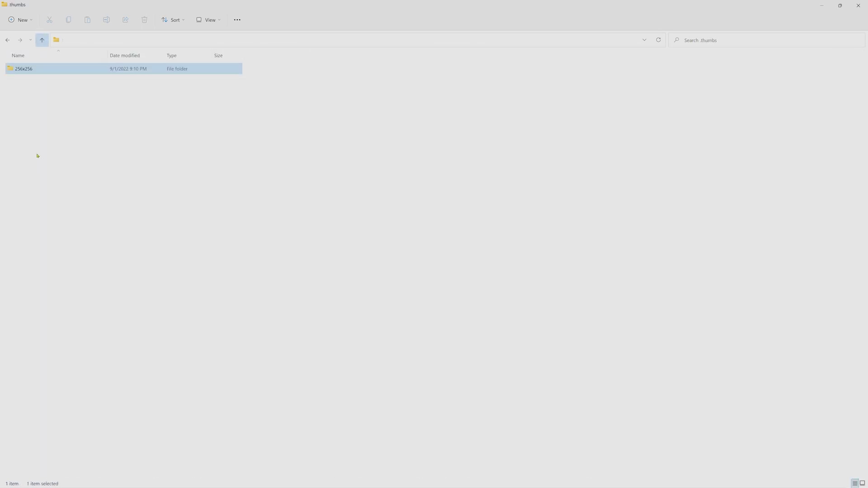
pyautogui.hotkey('alt', 'Up')
pyautogui.doubleClick(43, 120)
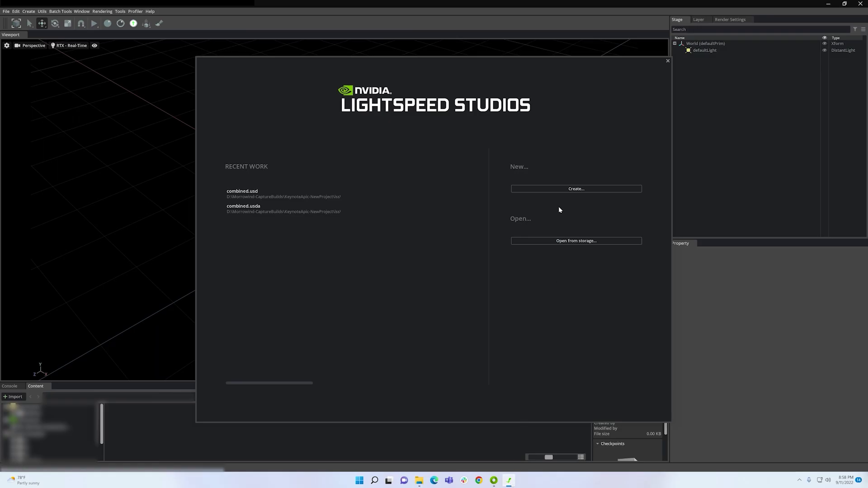
# - Add a new game from the MWTest capture folder and build a workspace from Capture_2022-09-01_07-51-27
pyautogui.click(564, 192)
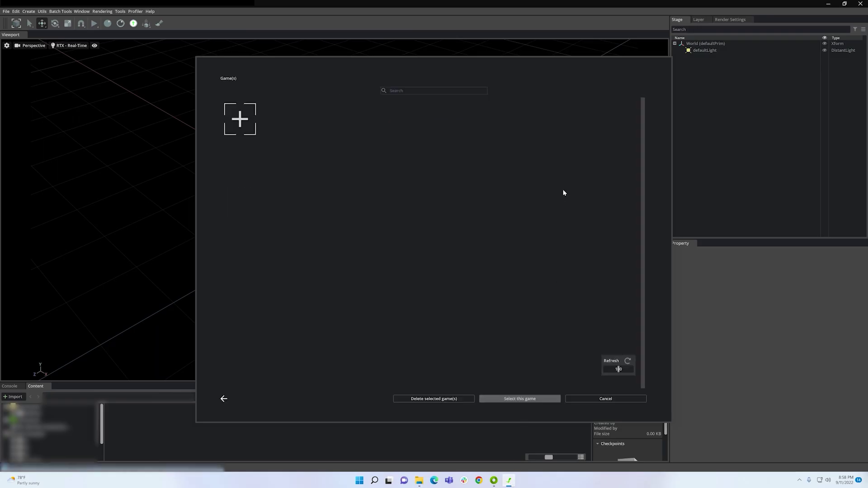
pyautogui.click(239, 129)
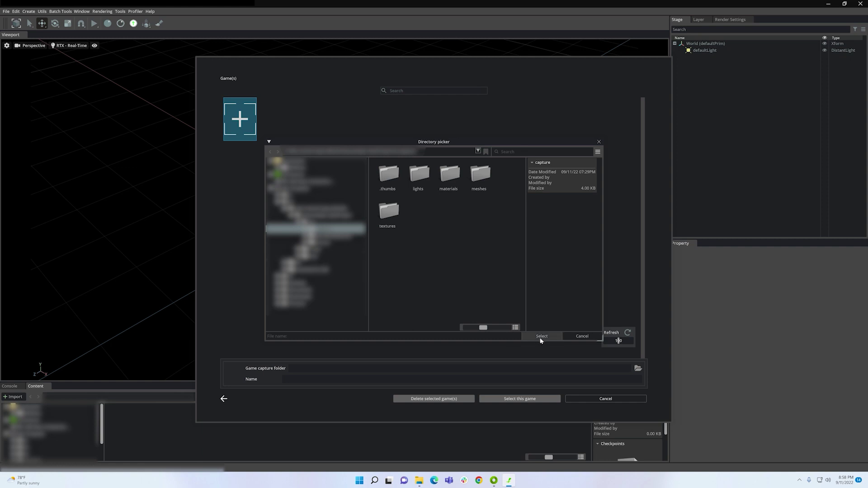
pyautogui.click(541, 337)
pyautogui.click(242, 129)
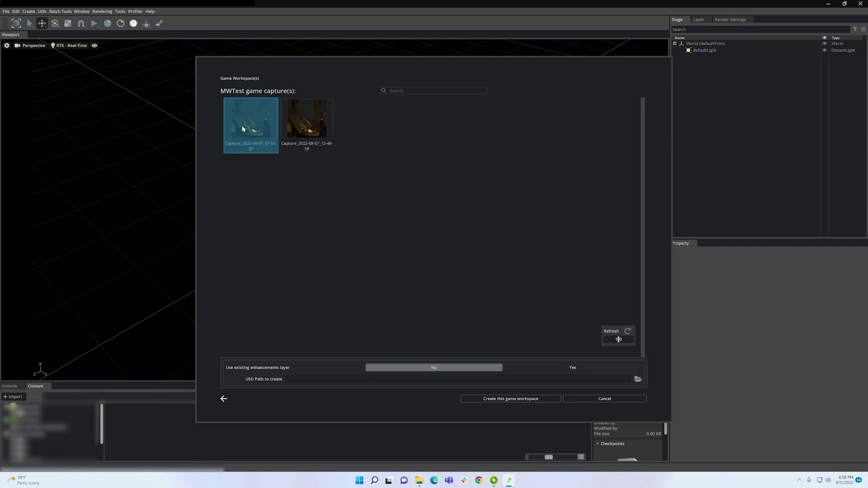
pyautogui.click(537, 400)
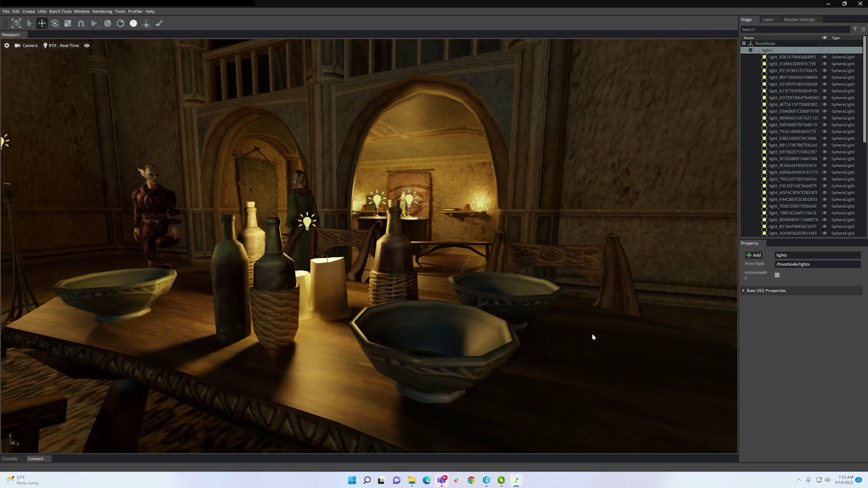
# - Select the front bowl, then the desk top and the whole desk in the viewport
pyautogui.click(453, 330)
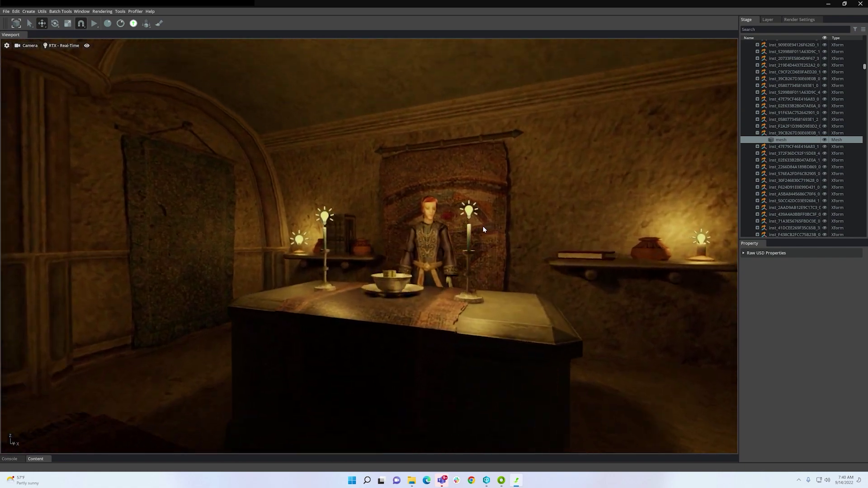
pyautogui.click(505, 321)
pyautogui.click(497, 360)
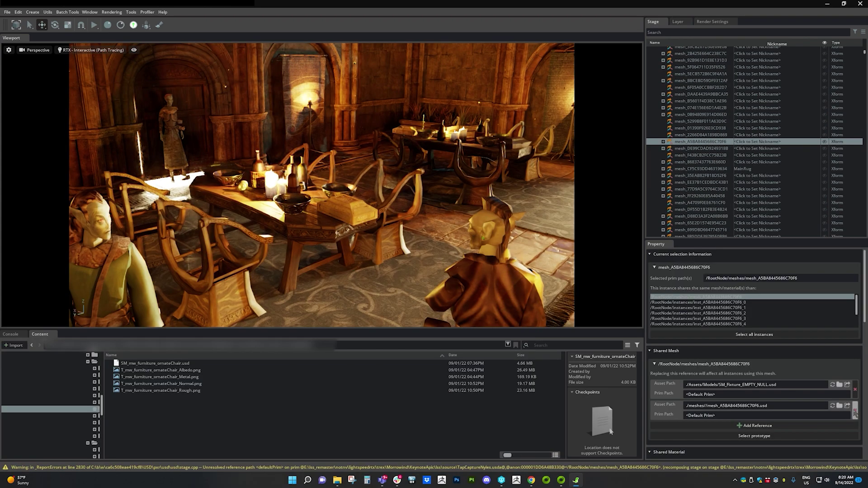
# - Delete the captured chair mesh reference from the Shared Mesh panel
pyautogui.click(854, 412)
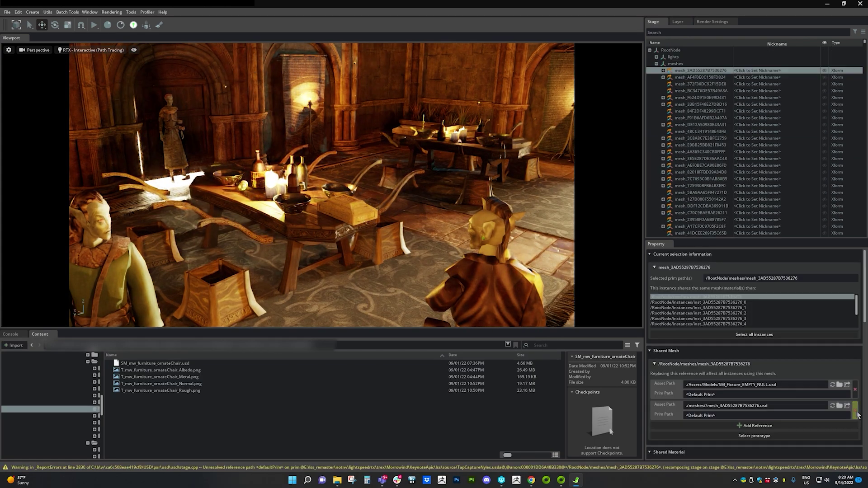
pyautogui.click(854, 413)
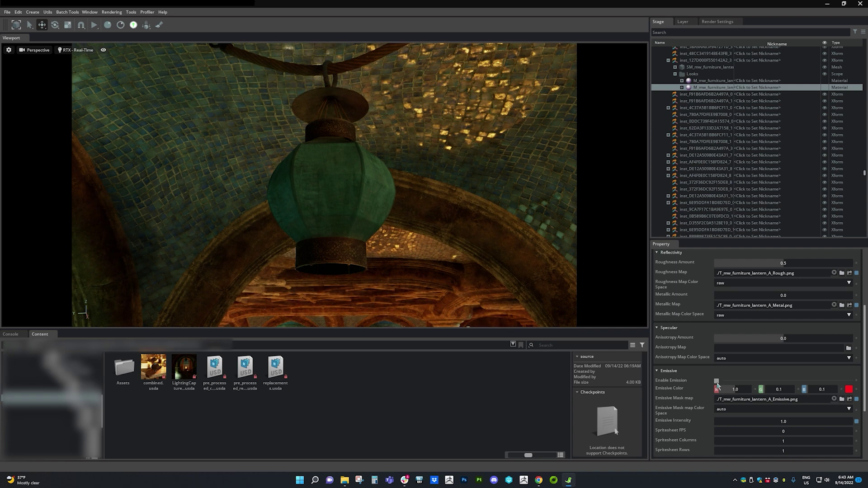
# - Enable emission on the hanging lantern's material so it glows cyan
pyautogui.click(717, 380)
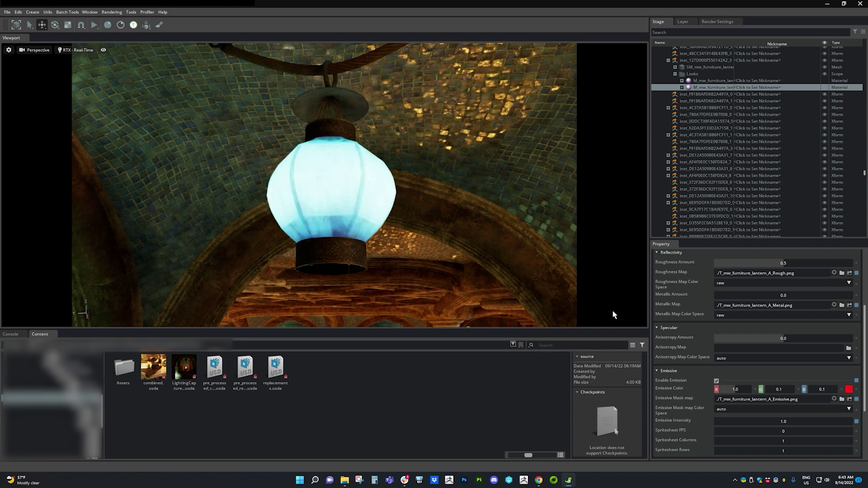
pyautogui.scroll(10, 614, 315)
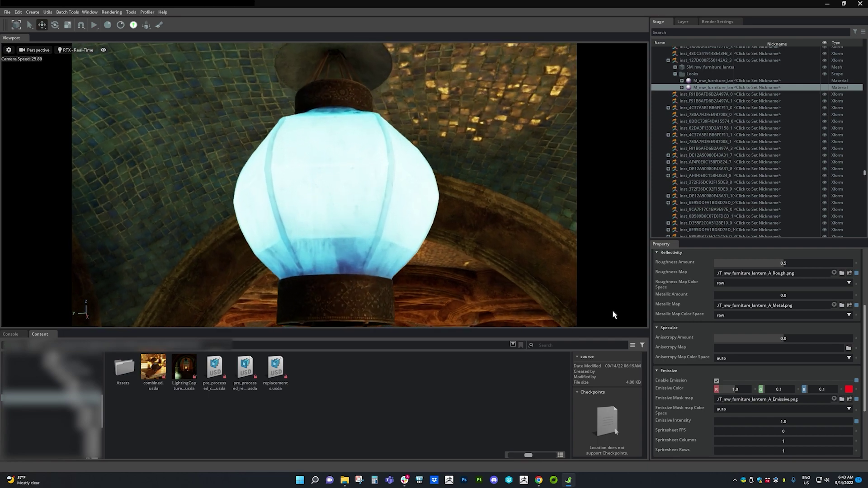
pyautogui.scroll(3, 614, 315)
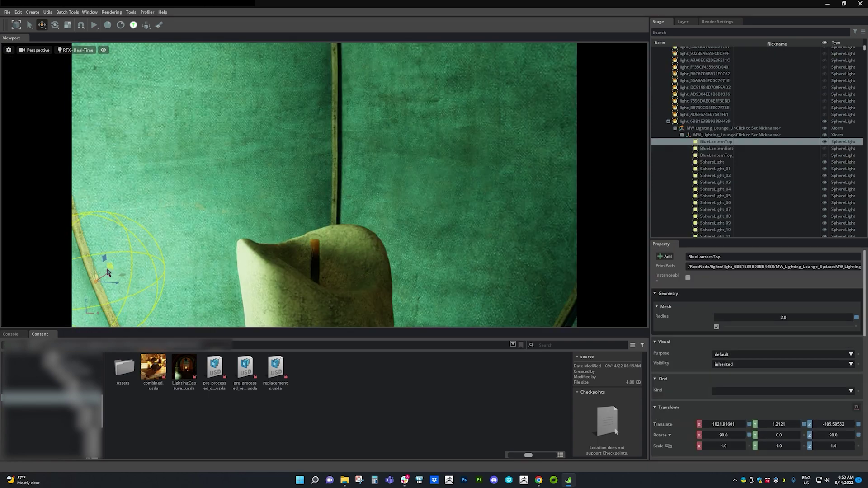
# - Raise the BlueLanternTop light into the lantern top and set the candle light to a warm colour
pyautogui.moveTo(107, 271); pyautogui.dragTo(351, 136)
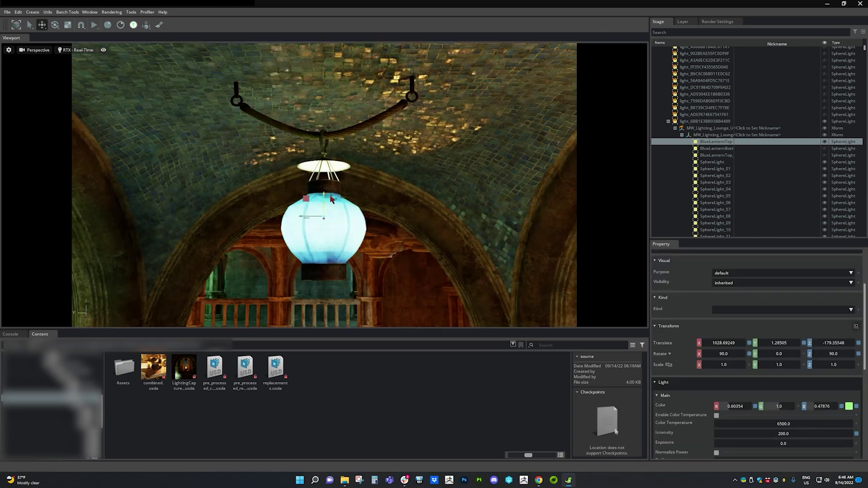
pyautogui.moveTo(332, 189); pyautogui.dragTo(337, 174)
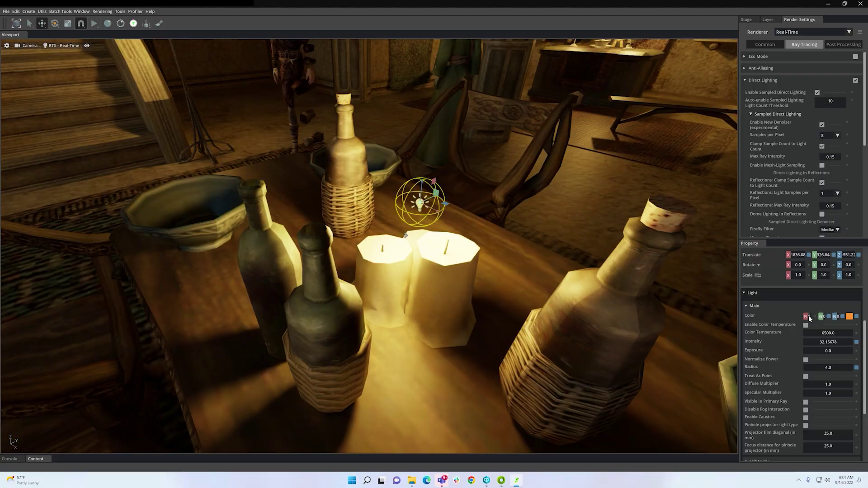
pyautogui.click(807, 317)
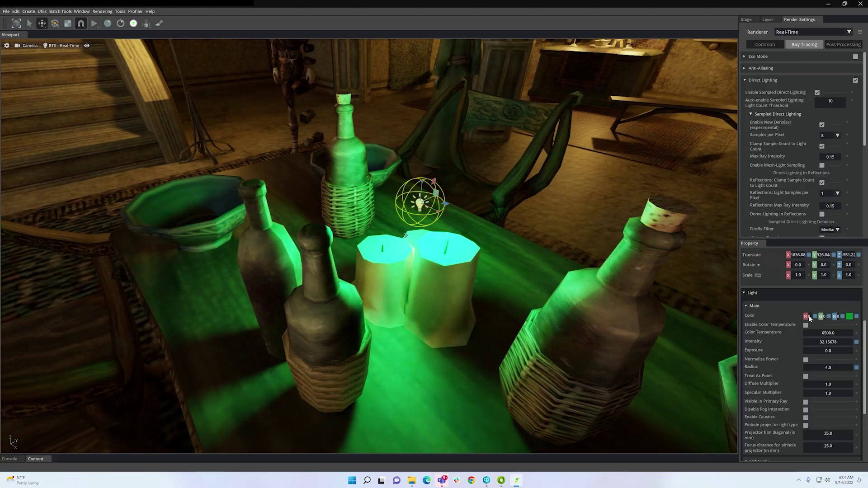
pyautogui.moveTo(809, 315); pyautogui.dragTo(827, 315)
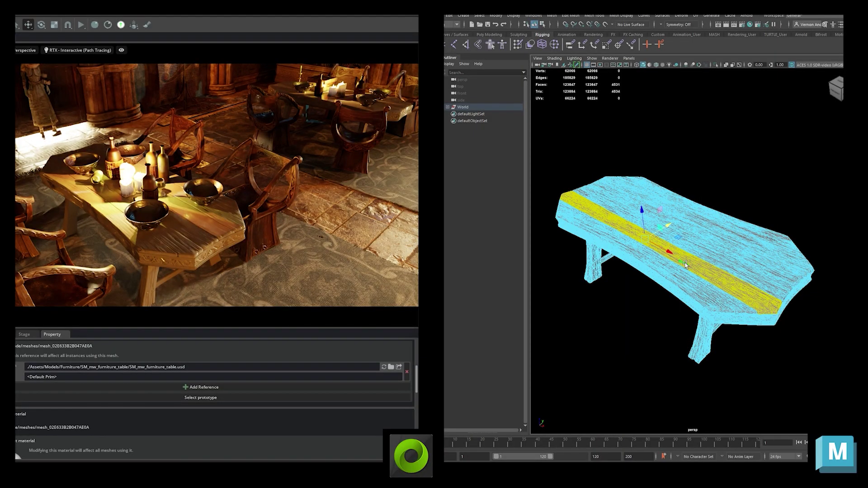
# - Tilt the yellow plank on the table, return to object mode, and refresh the reference in Remix
pyautogui.press('e')
pyautogui.moveTo(679, 230)
pyautogui.mouseDown()
pyautogui.moveTo(693, 212)
pyautogui.moveTo(682, 239)
pyautogui.mouseUp()
pyautogui.rightClick(696, 212)
pyautogui.click(674, 195)
pyautogui.click(449, 15)
pyautogui.click(479, 107)
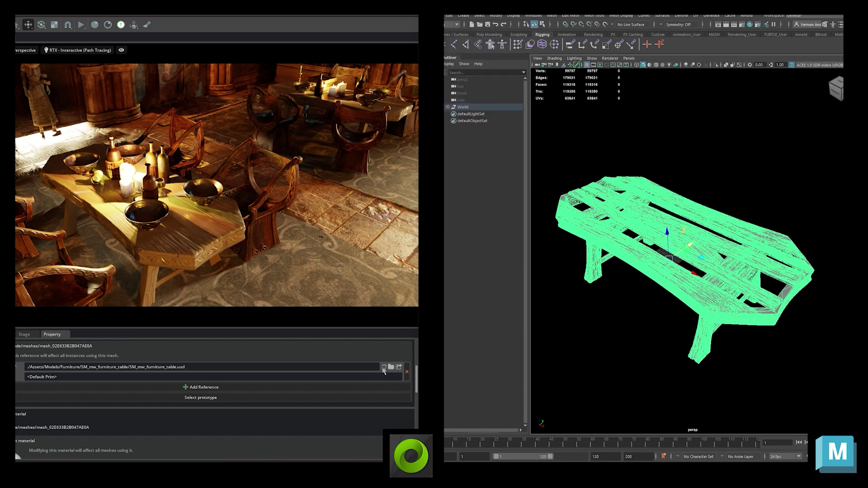
pyautogui.click(385, 367)
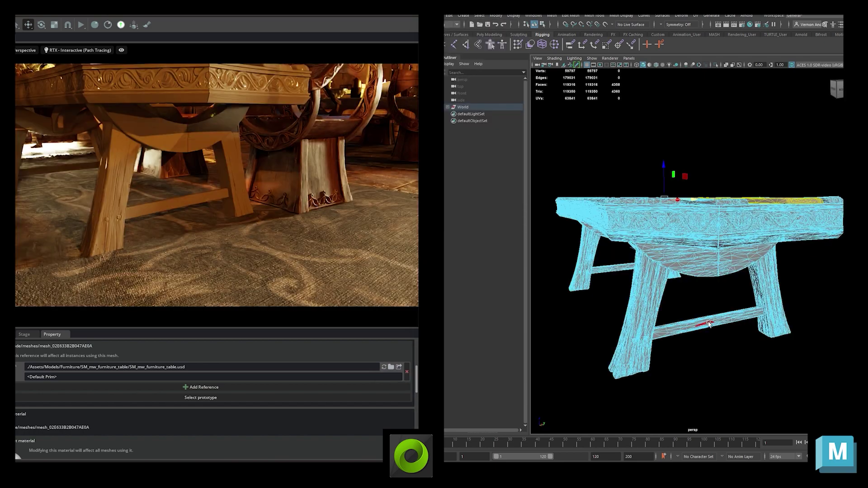
# - Bend the table's stretcher bar into a curve by rotating and moving its faces, then reload in Remix
pyautogui.click(716, 317)
pyautogui.press('e')
pyautogui.moveTo(698, 298); pyautogui.dragTo(688, 308)
pyautogui.press('w')
pyautogui.moveTo(688, 307); pyautogui.dragTo(686, 303, button='middle')
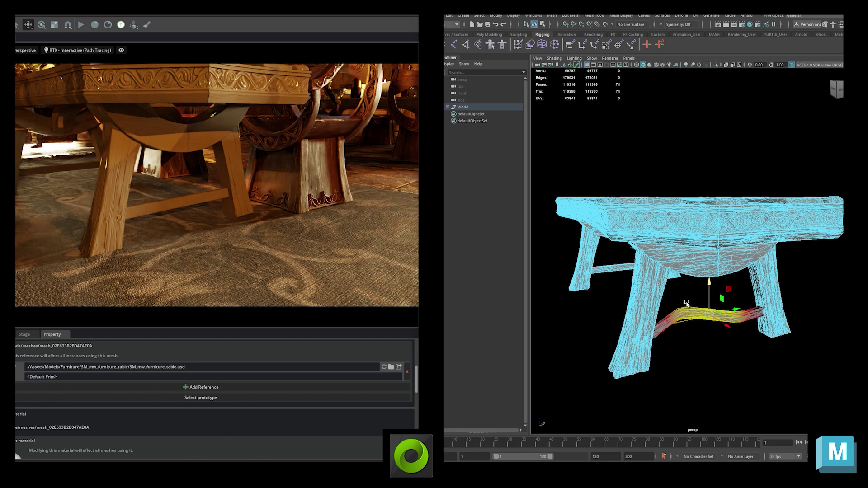
pyautogui.doubleClick(667, 325)
pyautogui.press('e')
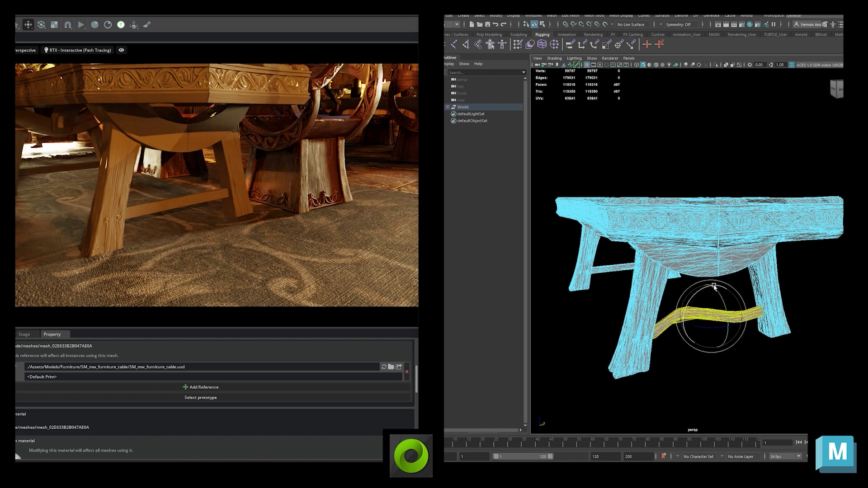
pyautogui.press('w')
pyautogui.click(615, 270)
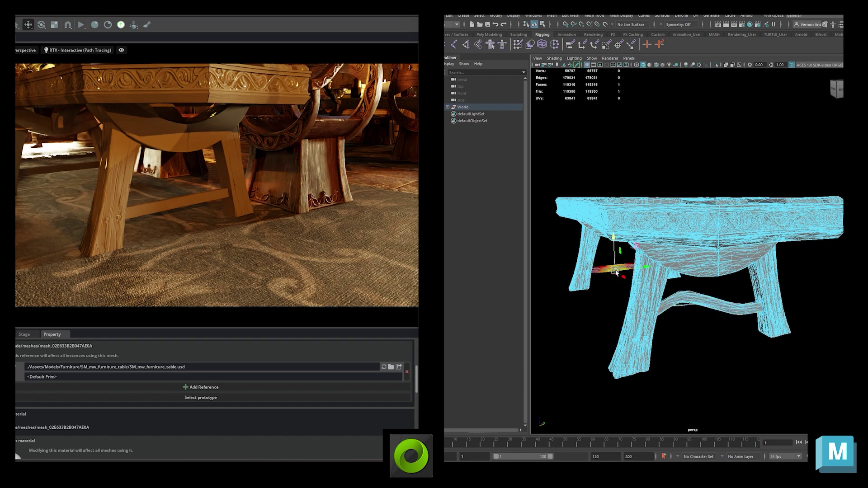
pyautogui.press('F8')
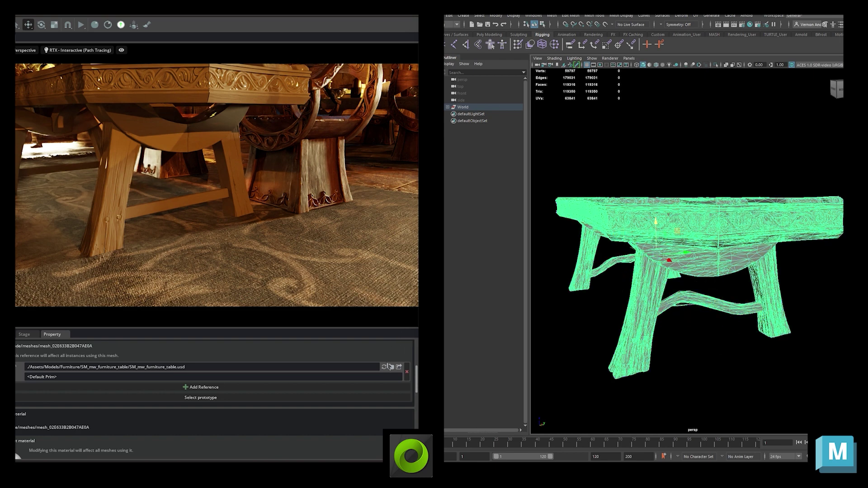
pyautogui.click(384, 367)
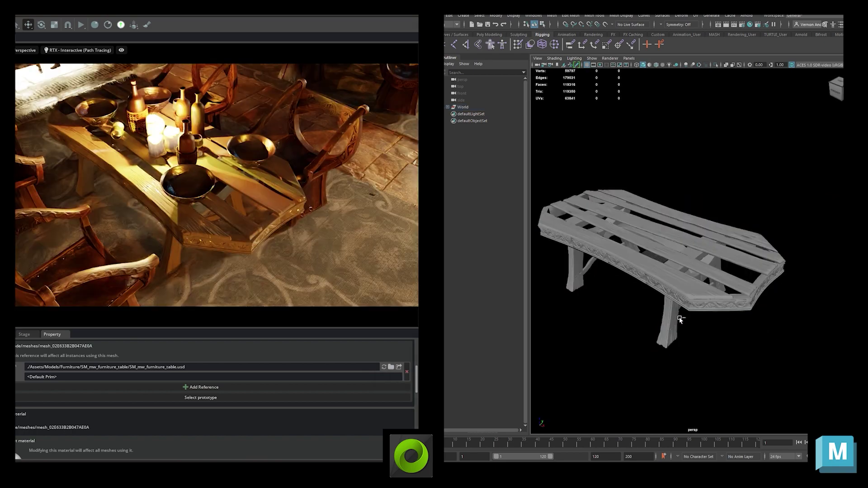
# - Undo the last edits on the second table, select the whole mesh, and refresh it in Remix
pyautogui.press('F8')
pyautogui.hotkey('ctrl', 'z')
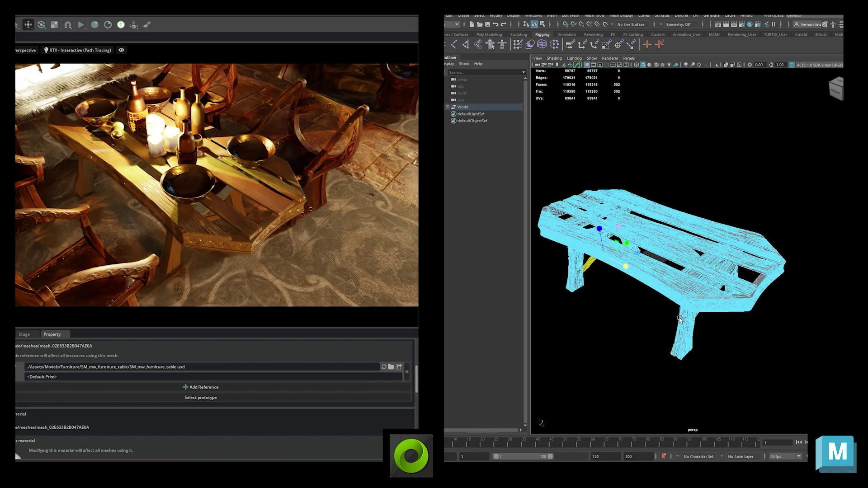
pyautogui.hotkey('ctrl', 'z')
pyautogui.hotkey('ctrl', 'z')
pyautogui.hotkey('ctrl', 'z')
pyautogui.hotkey('ctrl', 'z')
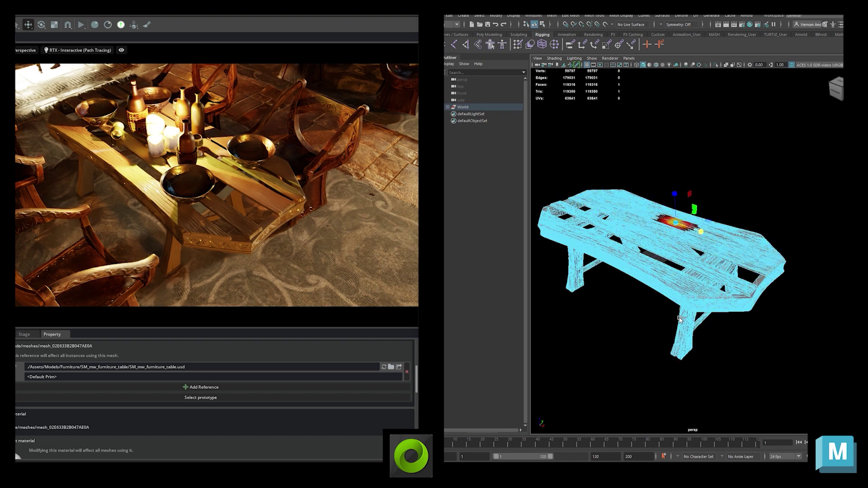
pyautogui.click(668, 234)
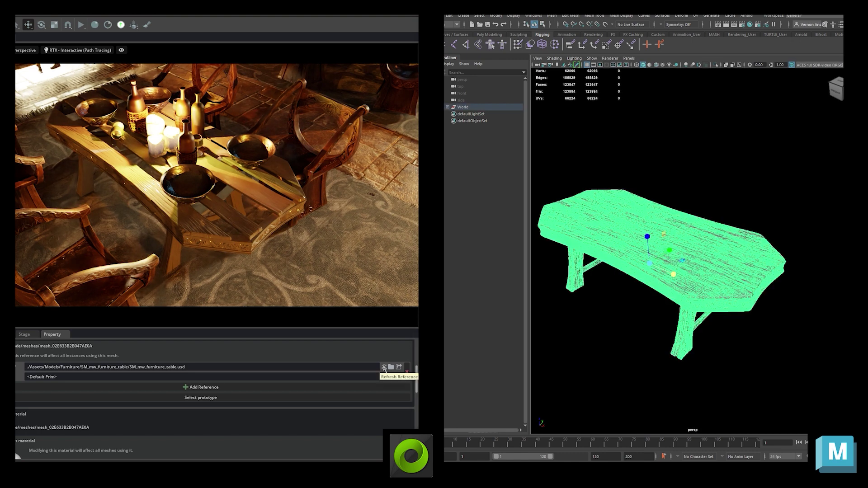
pyautogui.click(383, 369)
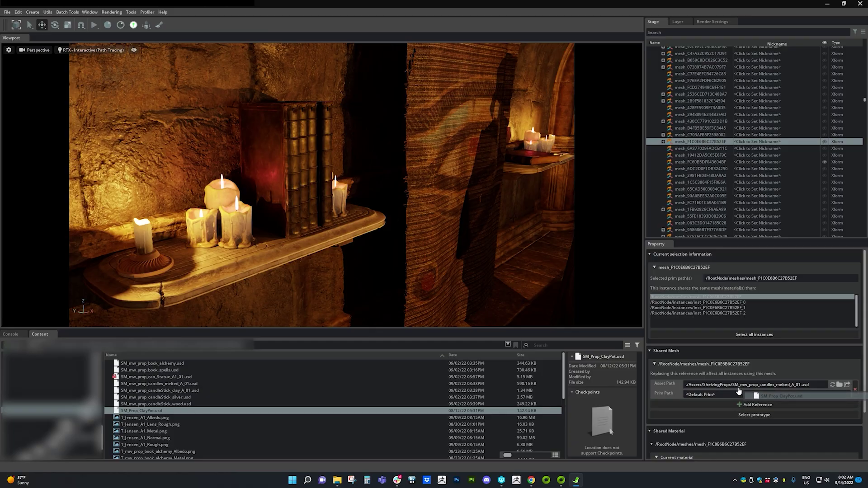
# - Try clay pot, candlestick, book and statue models on the shelf, then export replacements.usda
pyautogui.moveTo(738, 390); pyautogui.dragTo(746, 385)
pyautogui.moveTo(154, 397); pyautogui.dragTo(777, 385)
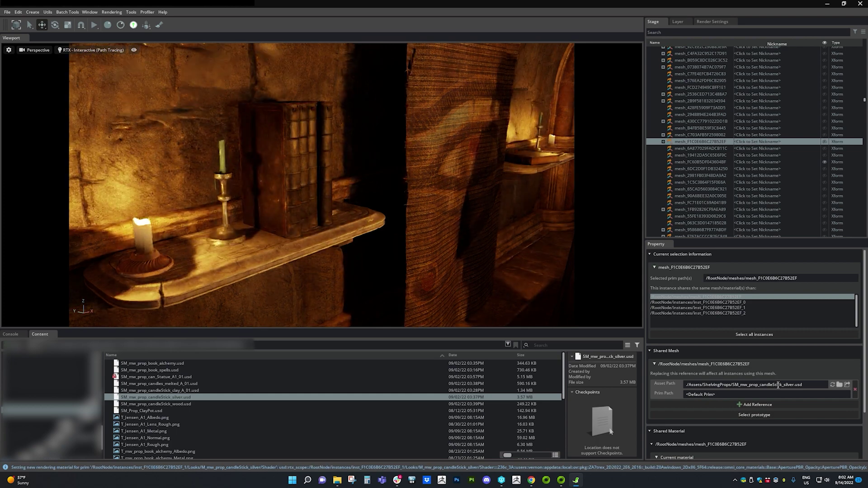
pyautogui.moveTo(151, 363); pyautogui.dragTo(739, 383)
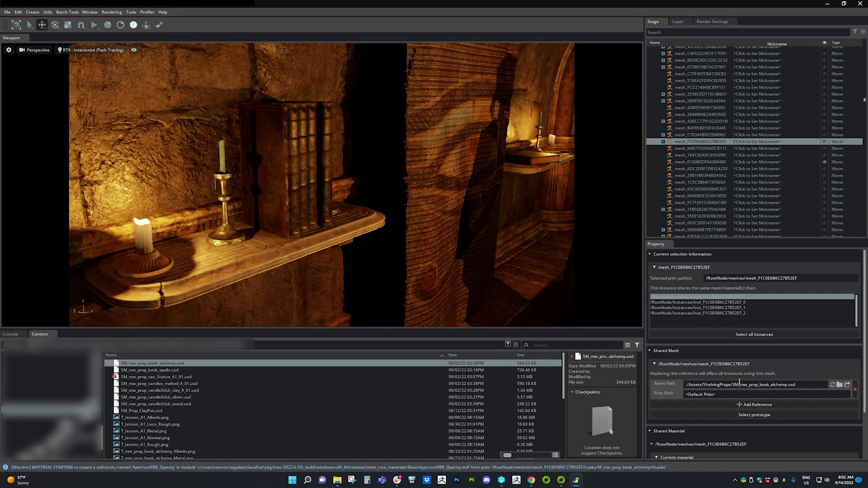
pyautogui.moveTo(154, 377); pyautogui.dragTo(721, 385)
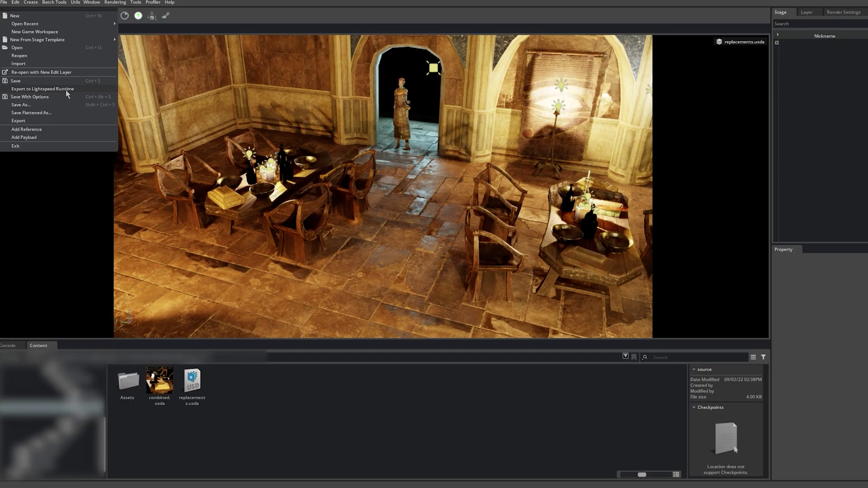
pyautogui.click(66, 90)
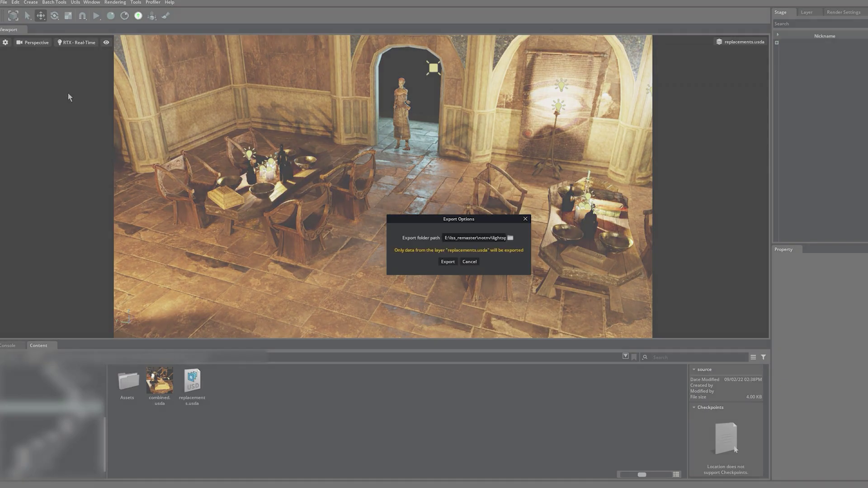
pyautogui.click(450, 259)
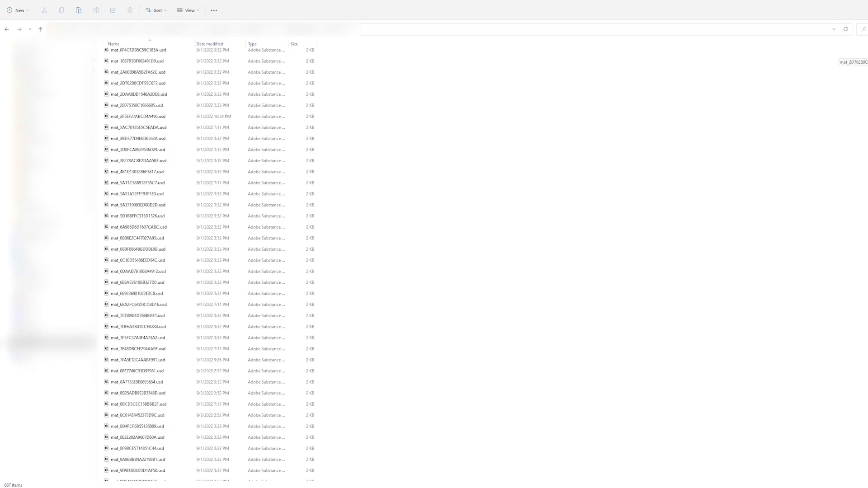
# - Scroll through the exported files and launch morrowind.exe from the game folder
pyautogui.scroll(-20, 208, 264)
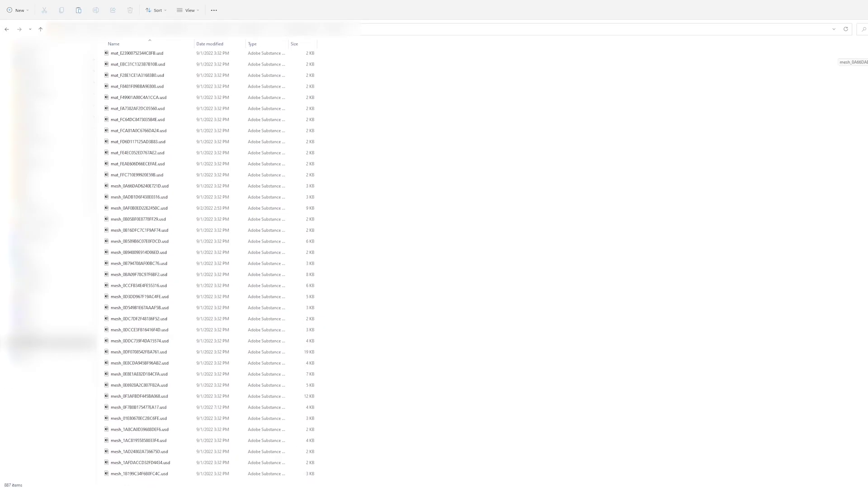
pyautogui.scroll(-20, 208, 264)
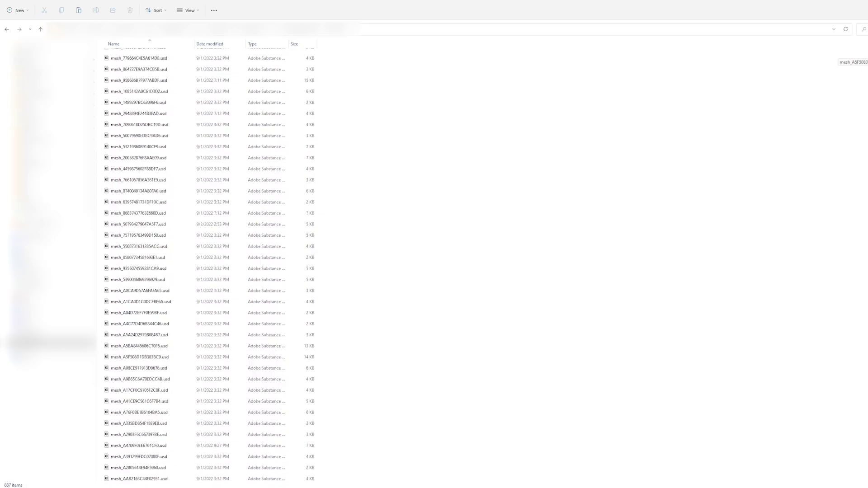
pyautogui.scroll(-15, 208, 264)
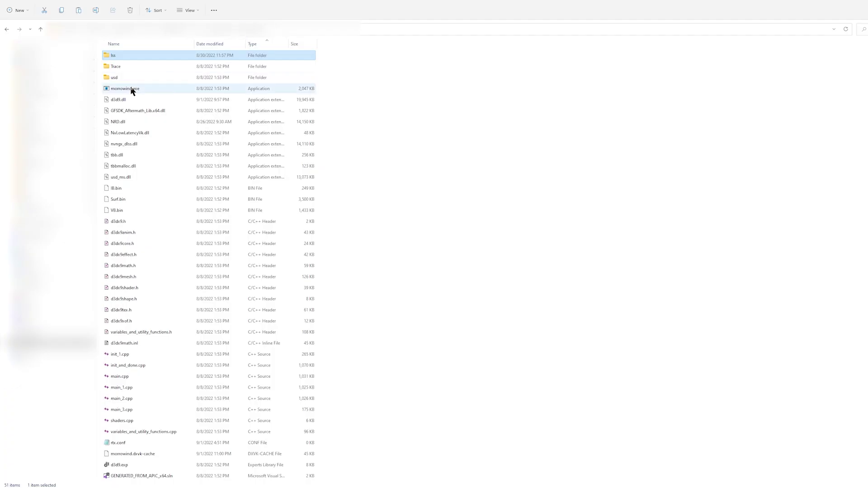
pyautogui.doubleClick(131, 89)
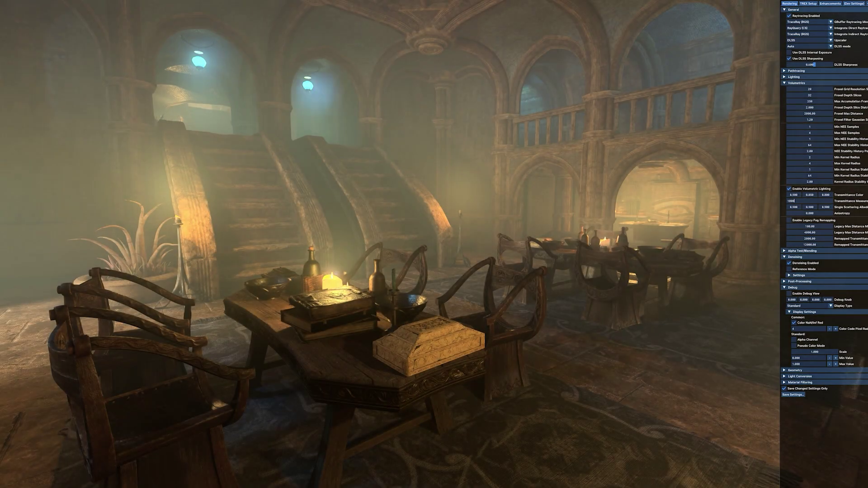
# - Set Volumetrics Transmittance Color to 0.850 0.830 0.800 and Material Modifiers Albedo Bias to 0.215
pyautogui.click(793, 195)
pyautogui.moveTo(793, 194); pyautogui.dragTo(814, 195)
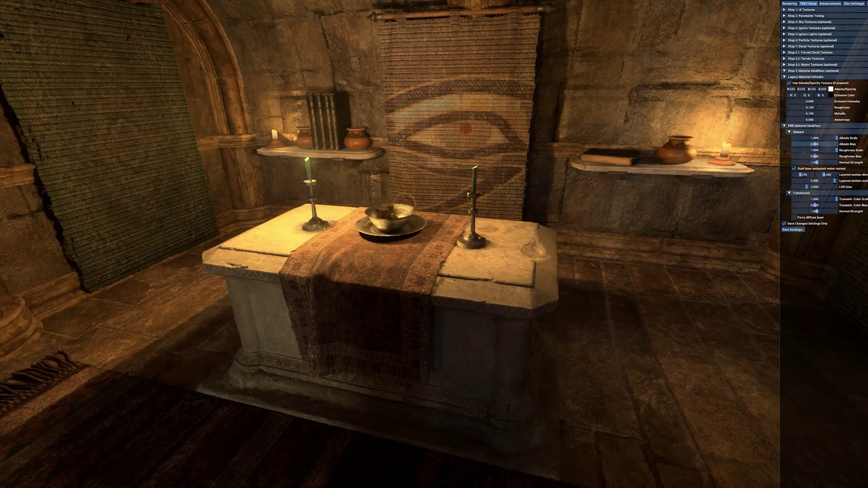
pyautogui.moveTo(814, 144); pyautogui.dragTo(846, 143)
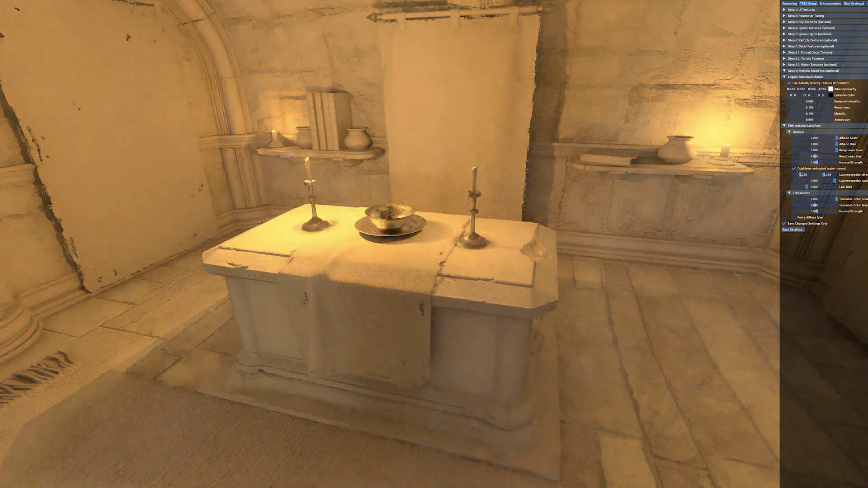